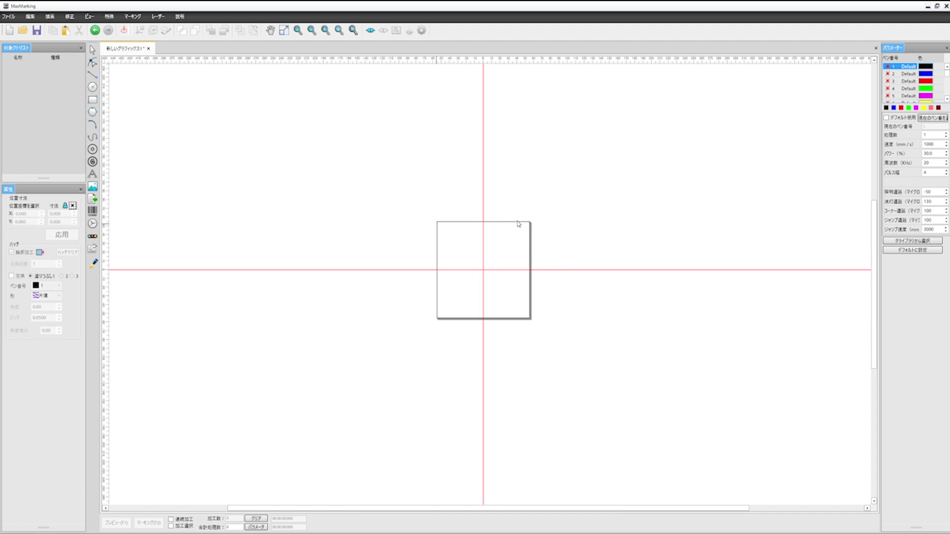
scroll(512, 255, "up", 1)
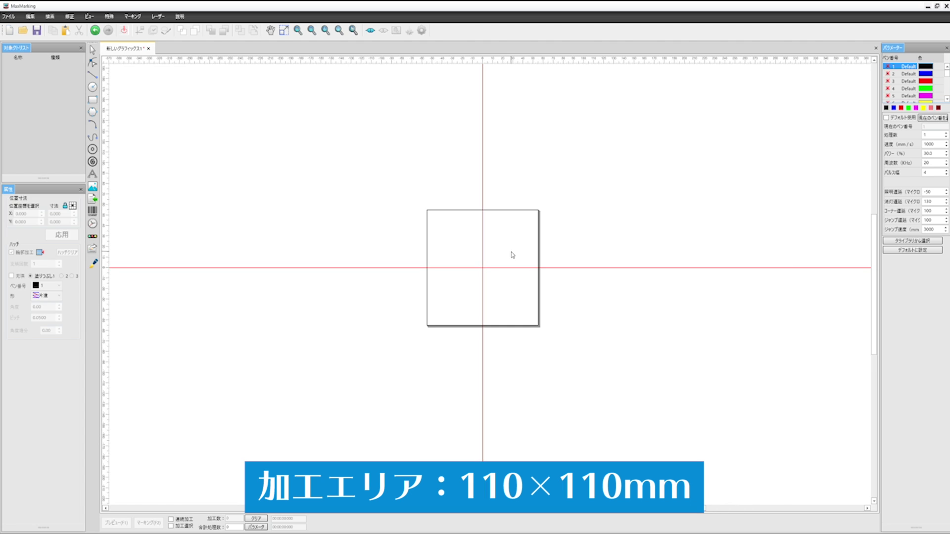
scroll(512, 255, "up", 5)
scroll(512, 255, "down", 4)
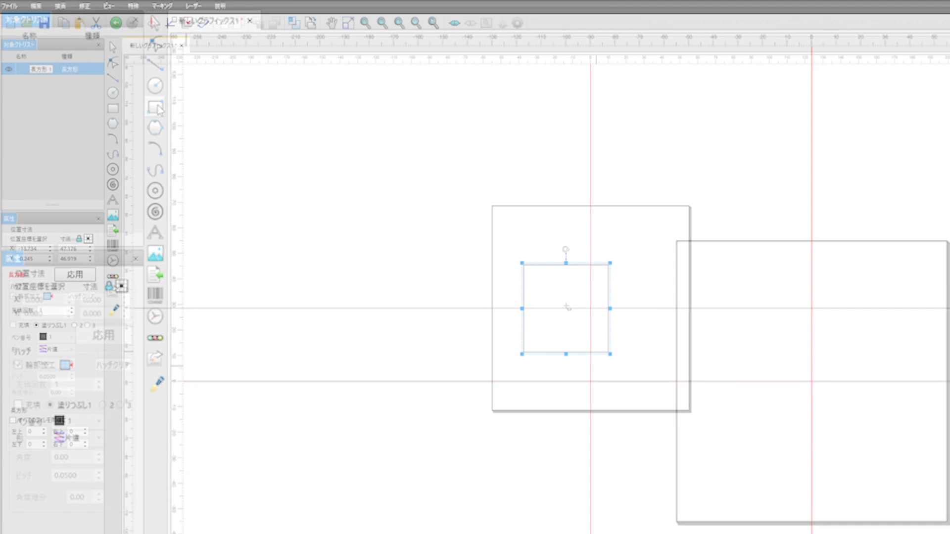
Draw two rectangles and four circles in the work area and delete them all.
left_click_drag(562, 302, 604, 343)
left_click(113, 92)
left_click_drag(624, 259, 680, 319)
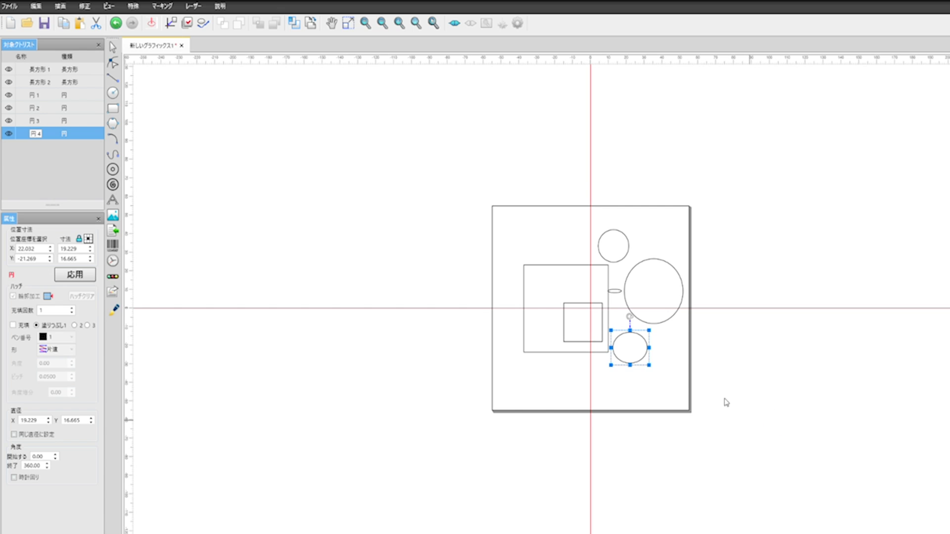
left_click_drag(725, 401, 516, 223)
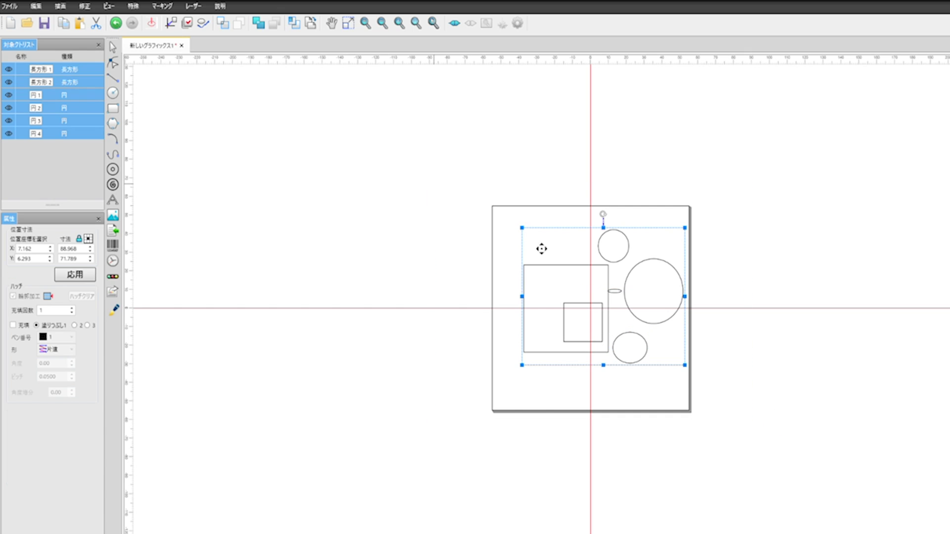
key("Delete")
Add the text "SHIGEMON" at the centre of the work area and scale it to about 40 mm wide.
left_click(113, 200)
left_click(587, 324)
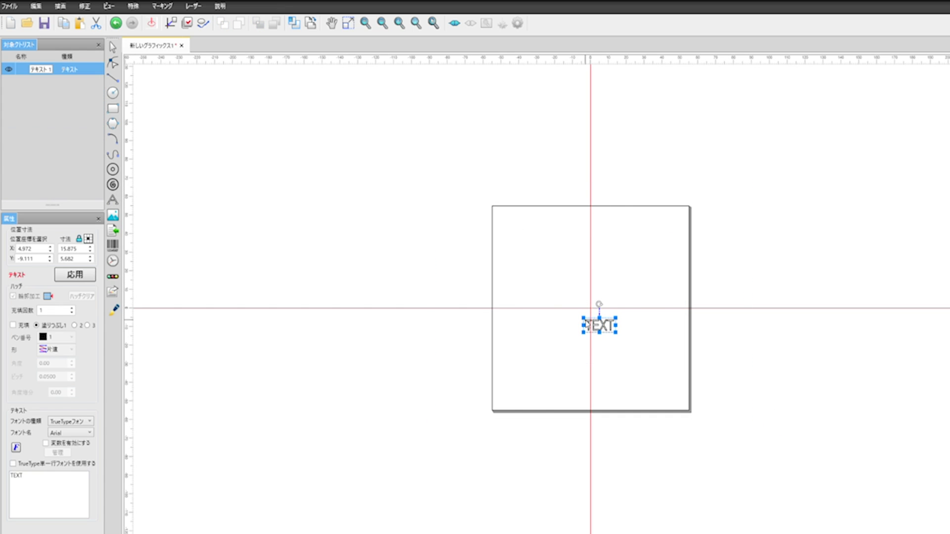
type("SHIGEMON")
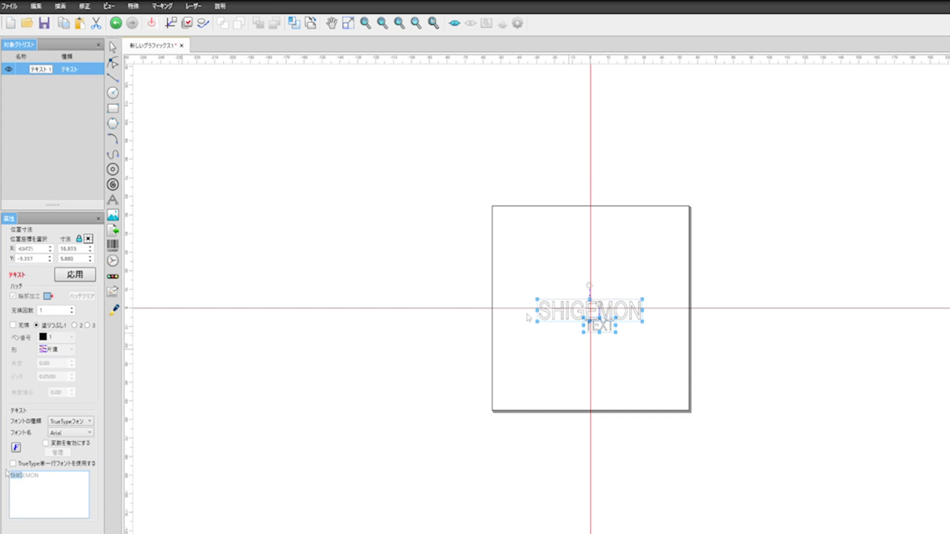
left_click_drag(642, 300, 613, 314)
Draw an open freeform curve around the SHIGEMON text.
left_click(113, 155)
left_click(529, 288)
left_click(589, 250)
left_click(642, 276)
left_click(646, 324)
left_click(588, 362)
left_click(528, 339)
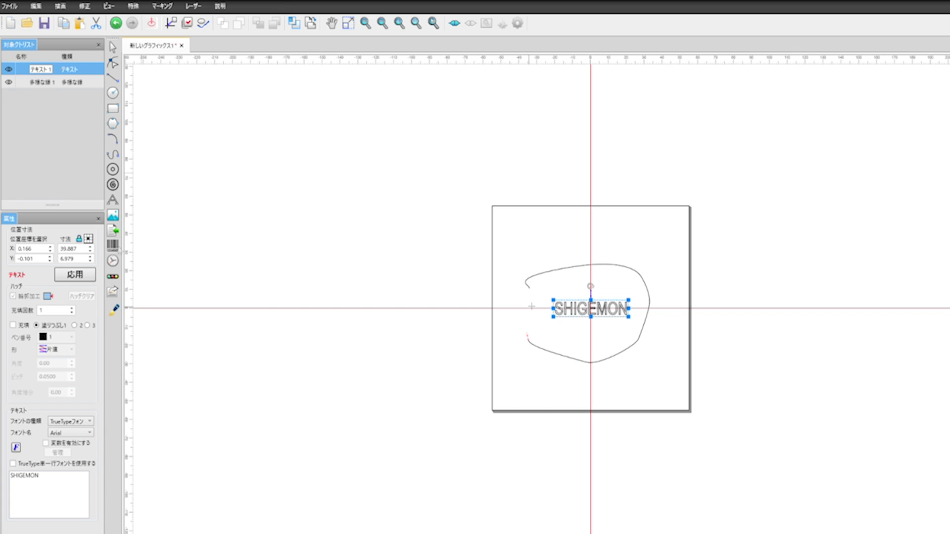
right_click(337, 282)
Place a QR code containing "YouTube" below the text and delete all objects in the work area.
left_click(564, 243)
left_click_drag(583, 252, 616, 327)
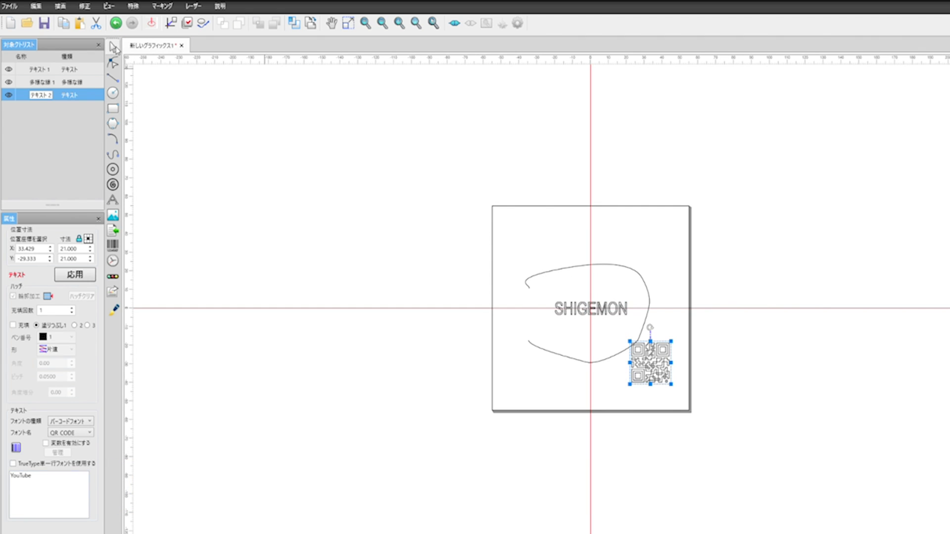
left_click_drag(688, 495, 392, 223)
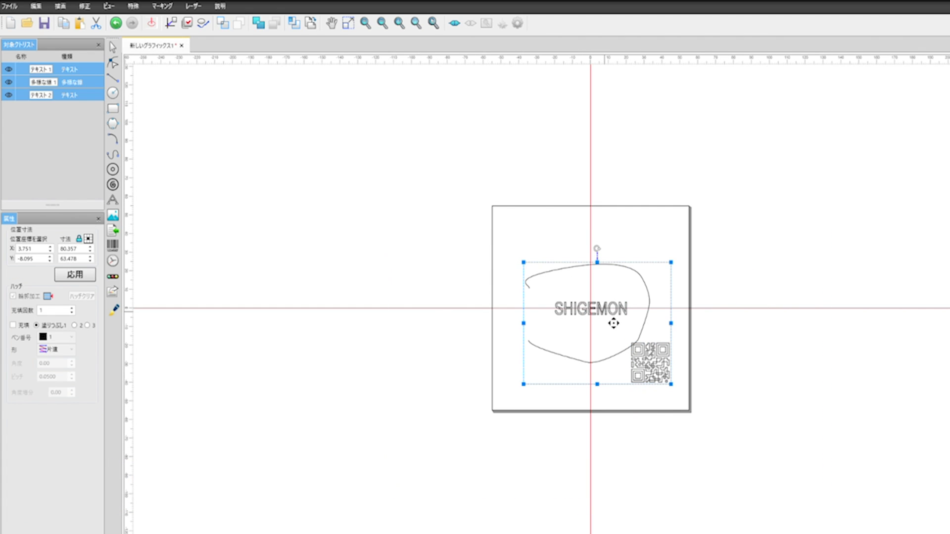
key("Delete")
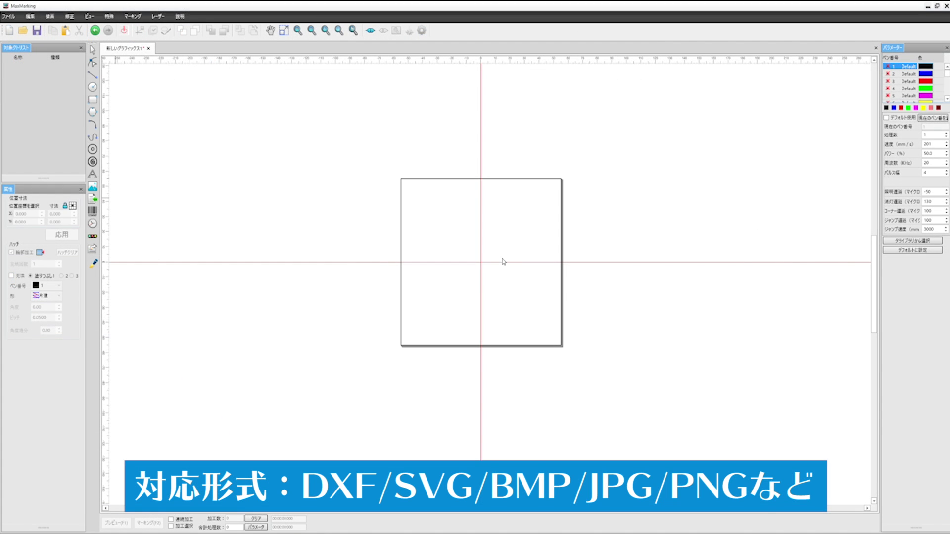
Import the wheel drawing and fit it around the origin at about 59 mm wide.
left_click(560, 291)
key("ctrl+b")
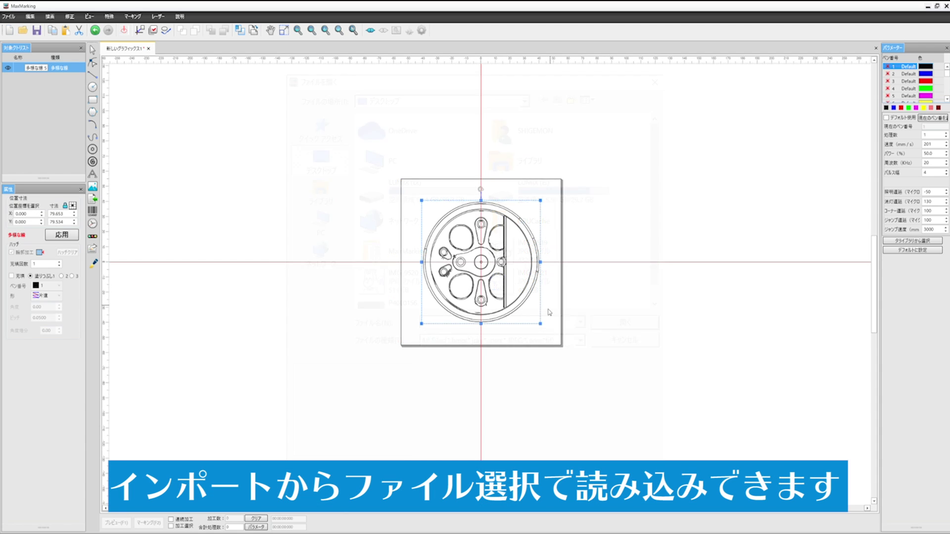
left_click_drag(541, 324, 509, 292)
left_click_drag(485, 262, 497, 278)
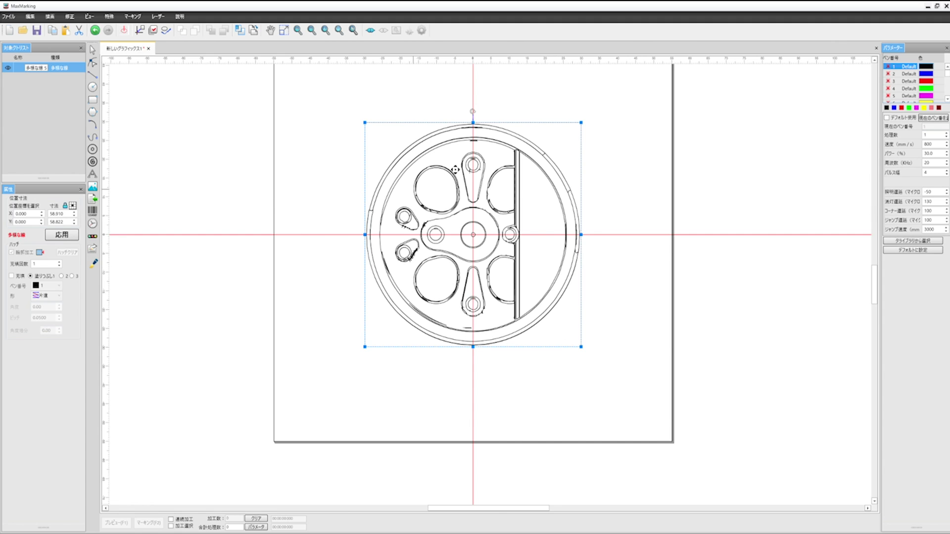
Draw a circle about 78 mm in diameter around the wheel and centre it on the origin.
left_click(478, 349)
left_click(92, 87)
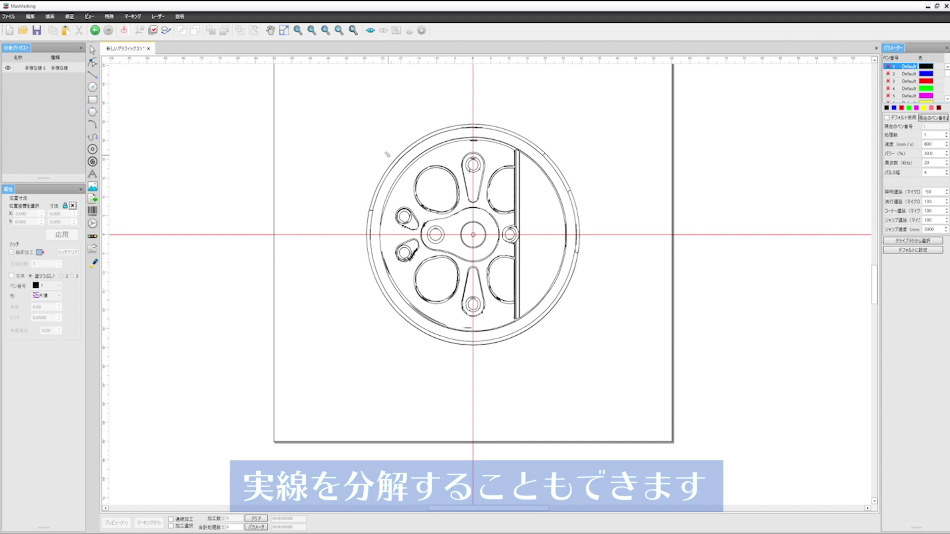
left_click_drag(363, 139, 679, 453)
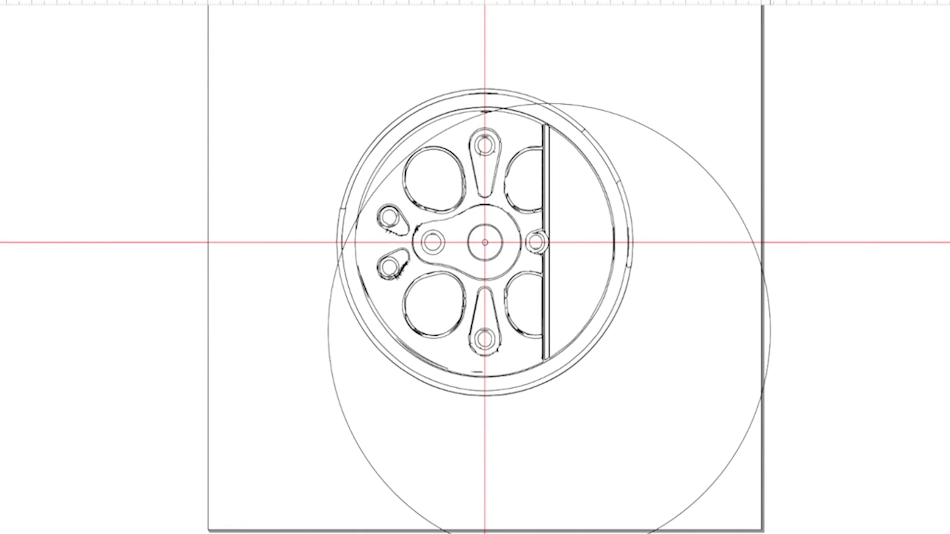
left_click_drag(767, 532, 722, 516)
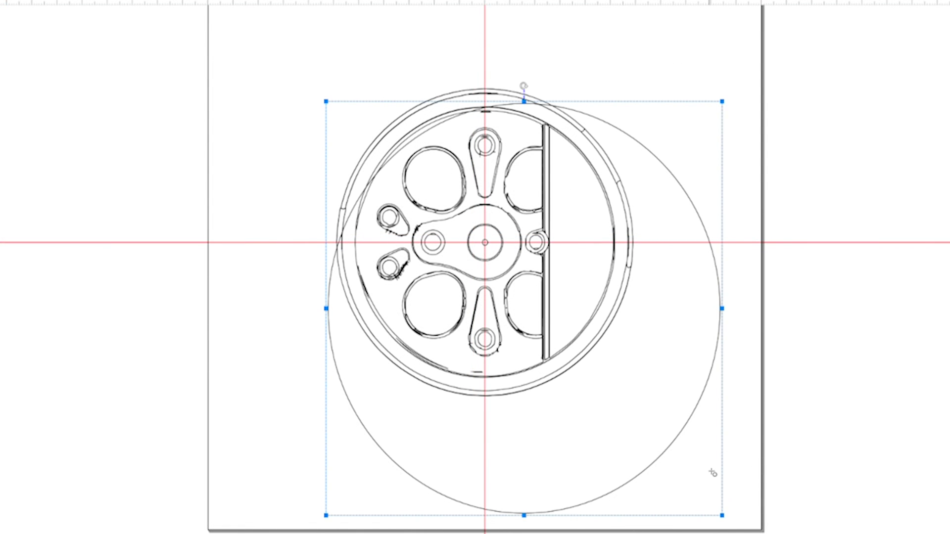
key("p")
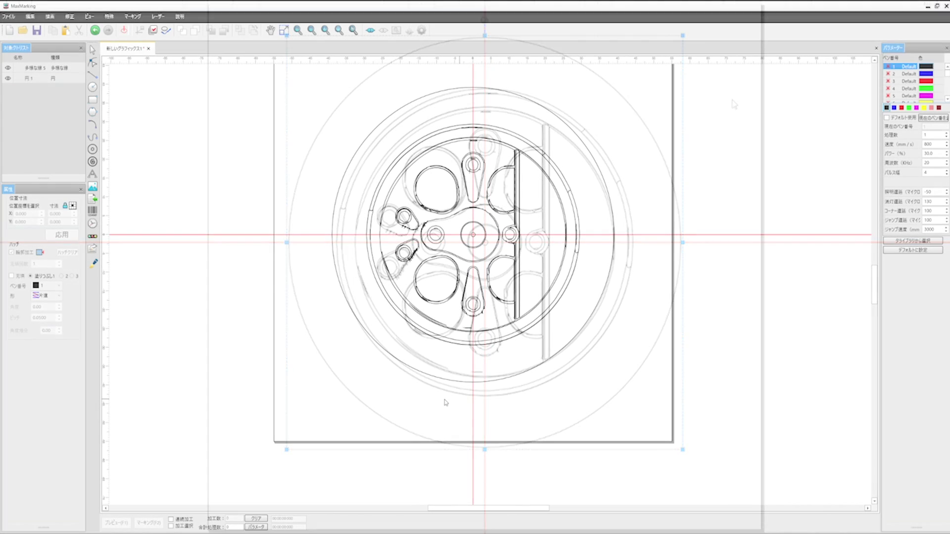
left_click(238, 249)
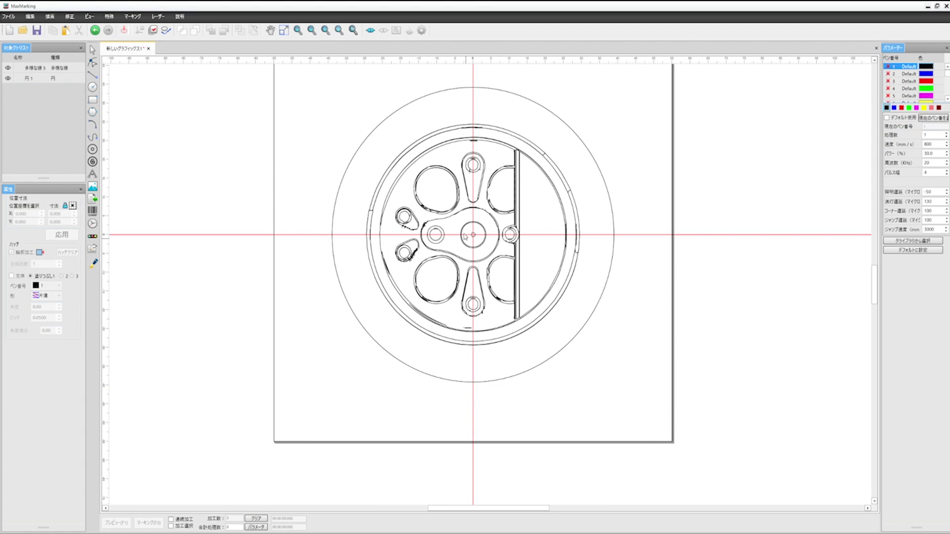
Assign the red pen, number 3, to the outer circle.
left_click(465, 237)
left_click(350, 403)
left_click(389, 355)
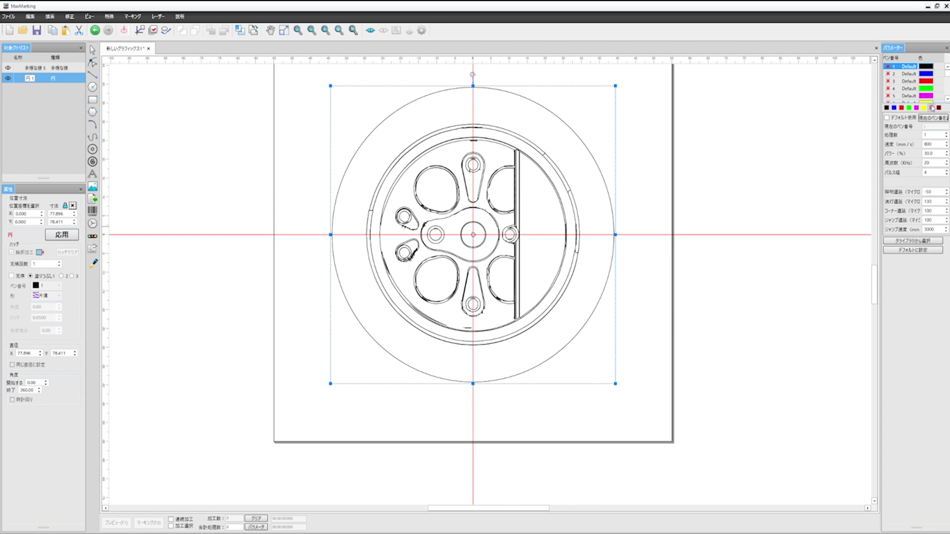
left_click(901, 108)
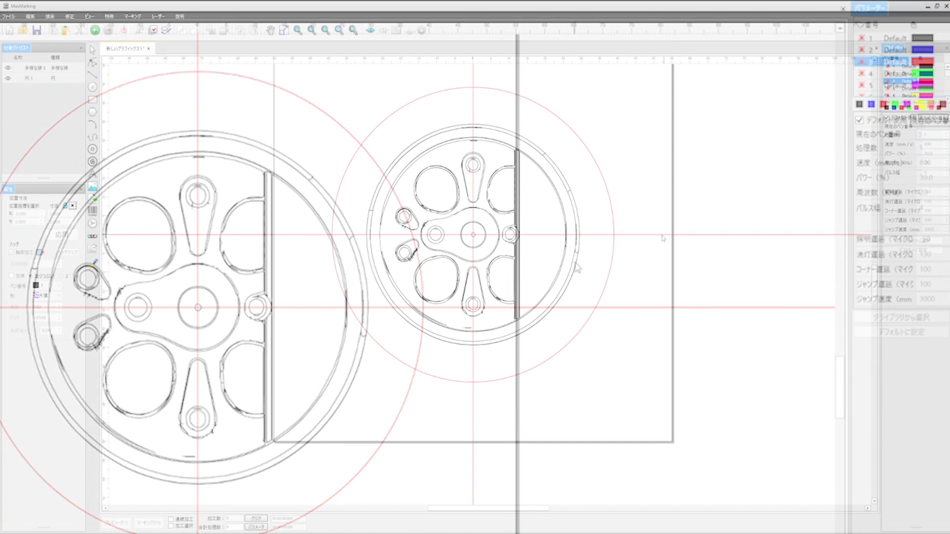
left_click(438, 357)
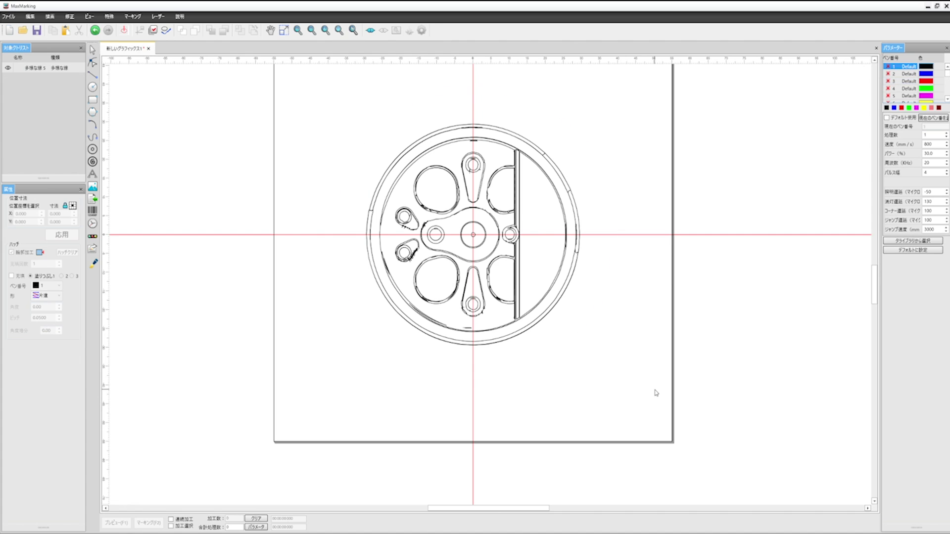
Delete the imported wheel drawing.
mouse_move(646, 404)
left_mouse_down()
mouse_move(303, 84)
mouse_move(306, 91)
left_mouse_up()
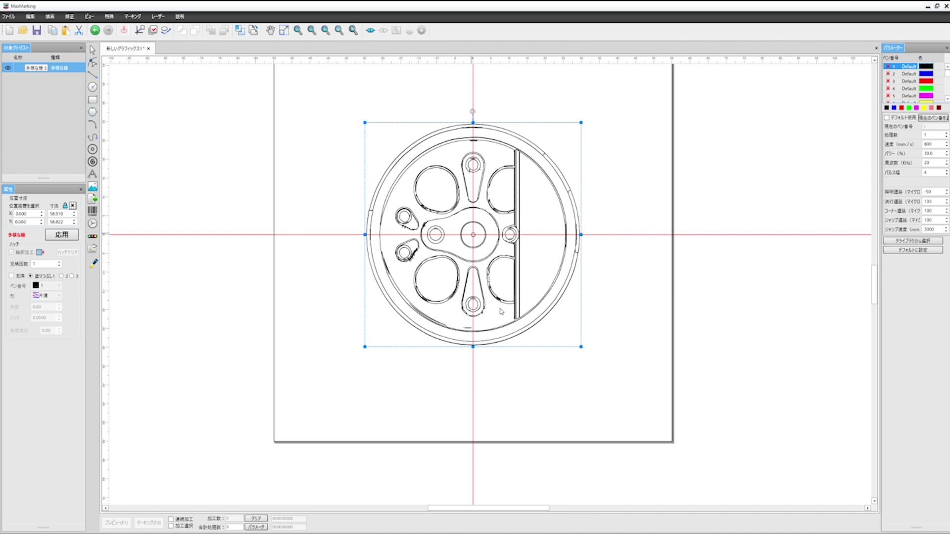
key("Delete")
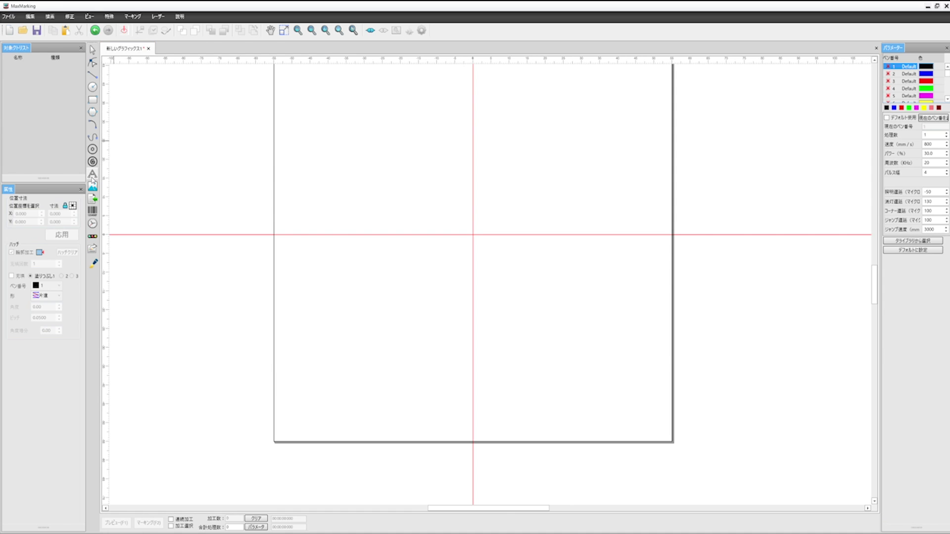
Add the text "SHIGEMON" near the origin, sized about 58 by 10 mm.
left_click(464, 240)
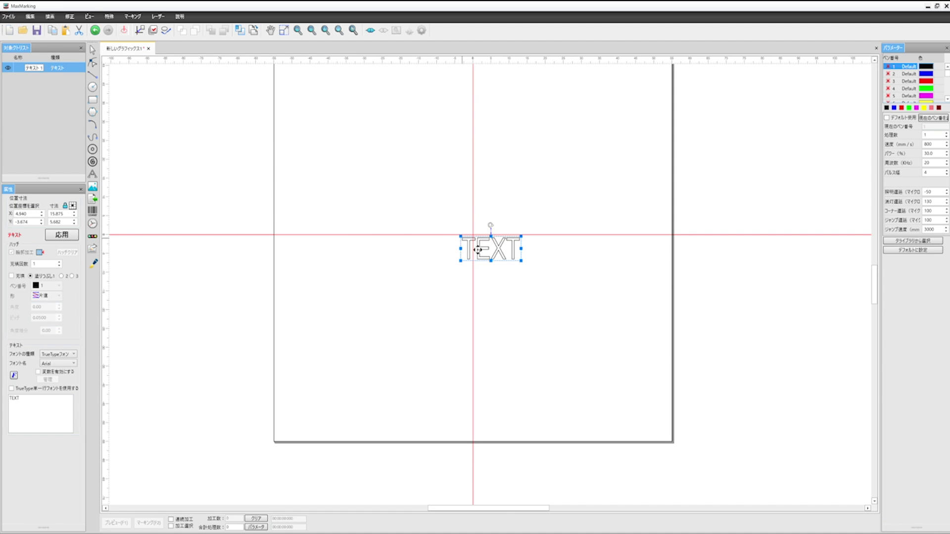
type("SHIGEMON")
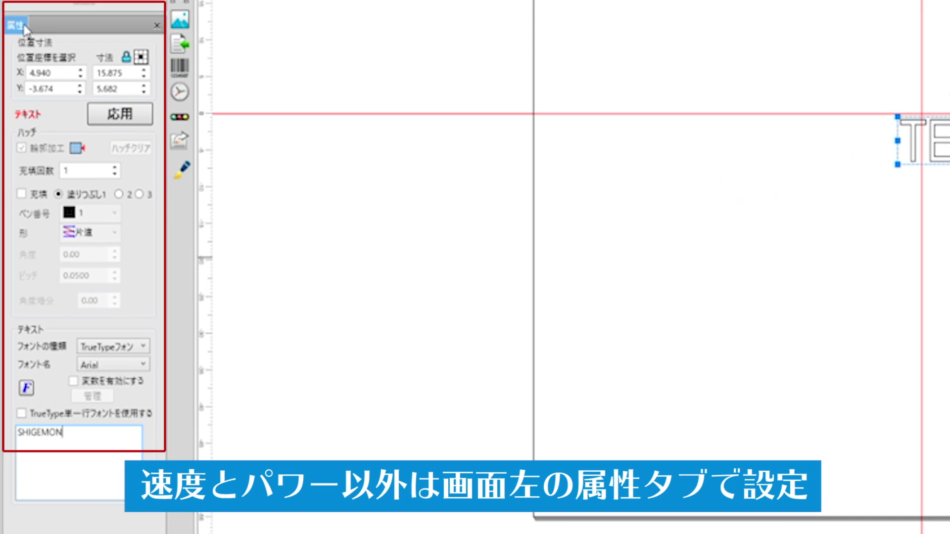
left_click(83, 454)
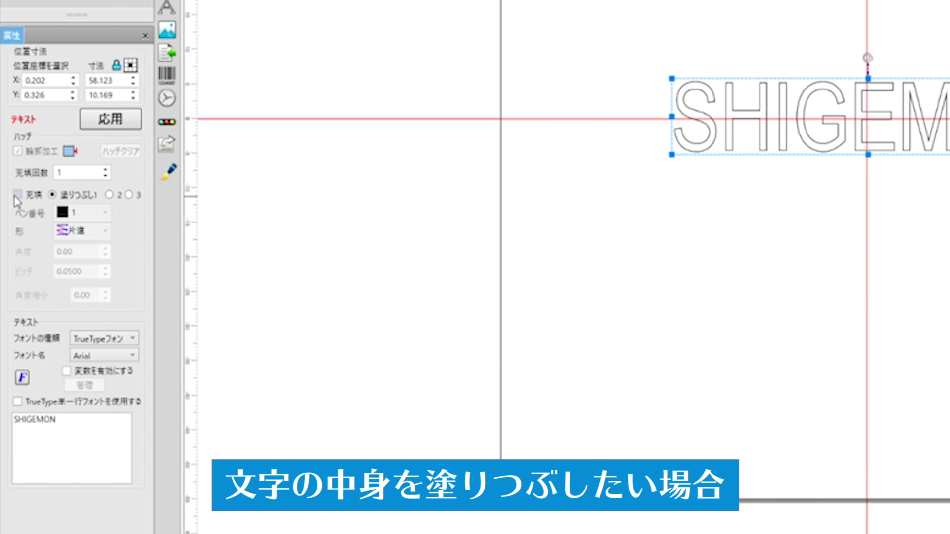
Turn on the fill (充填) with pattern 1 (塗りつぶし1) for the SHIGEMON text and apply the hatch.
left_click(18, 196)
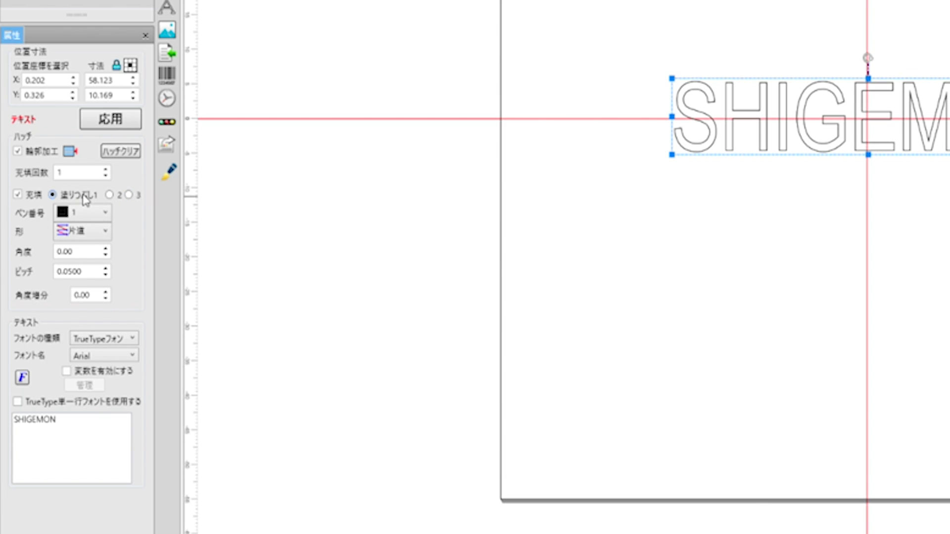
left_click(117, 121)
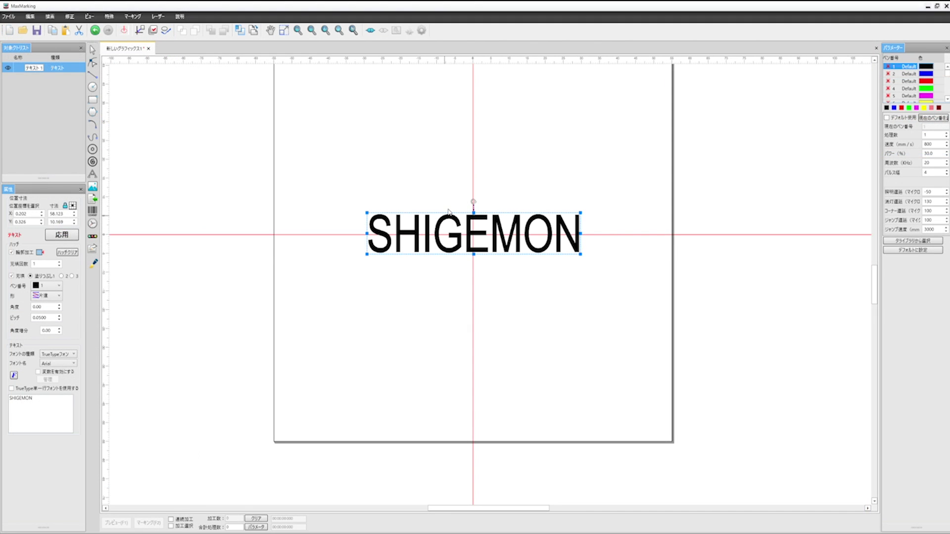
scroll(475, 226, "up", 8)
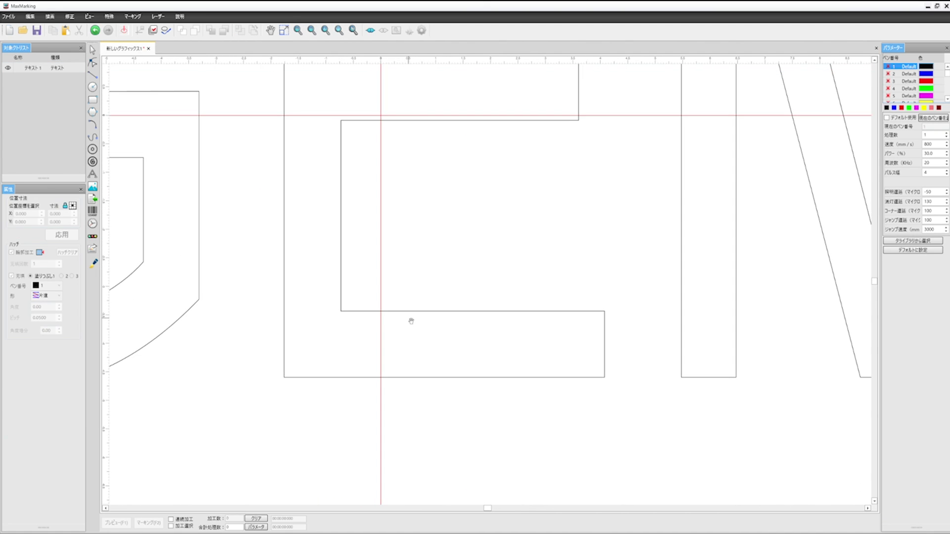
scroll(411, 321, "up", 2)
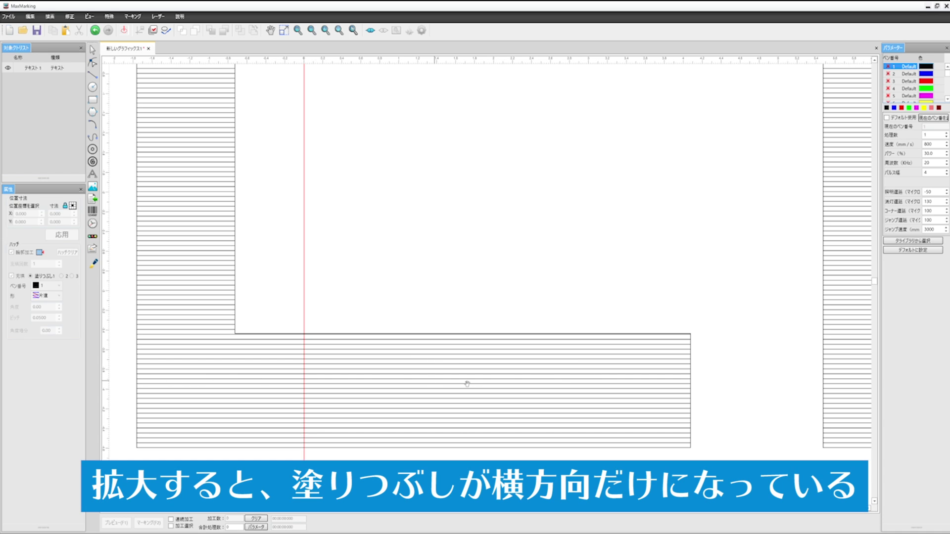
Turn on the fill for pattern 2 of the SHIGEMON text as well and set its angle to 90.
left_click(155, 174)
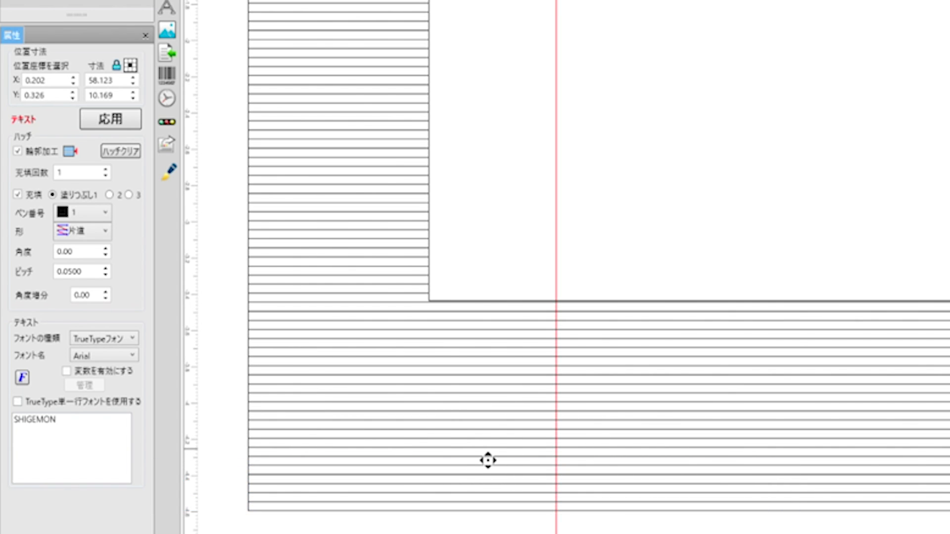
left_click(109, 195)
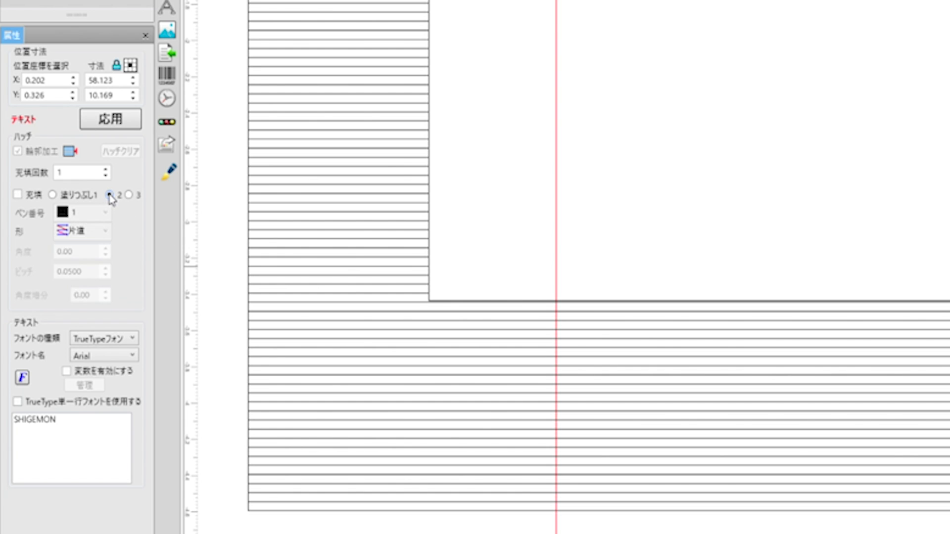
left_click(17, 194)
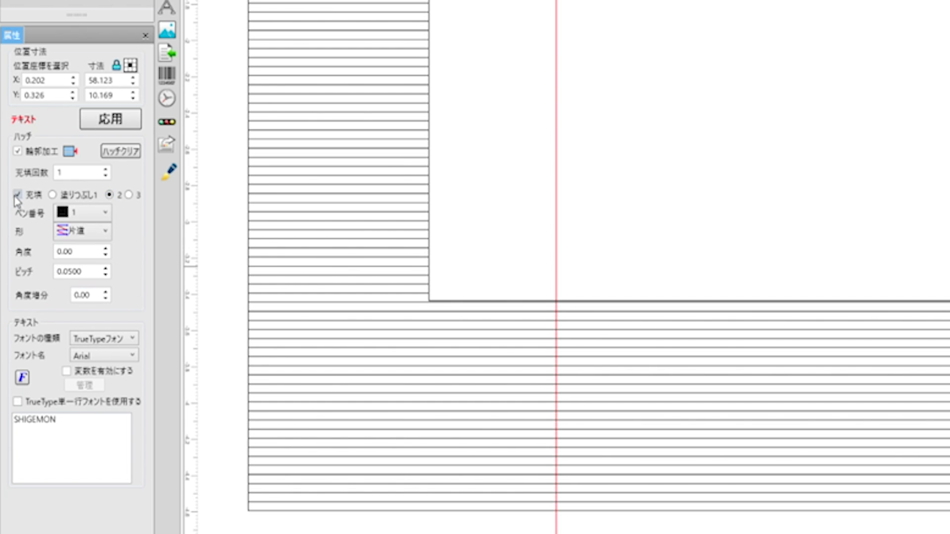
left_click(109, 195)
left_click(105, 249)
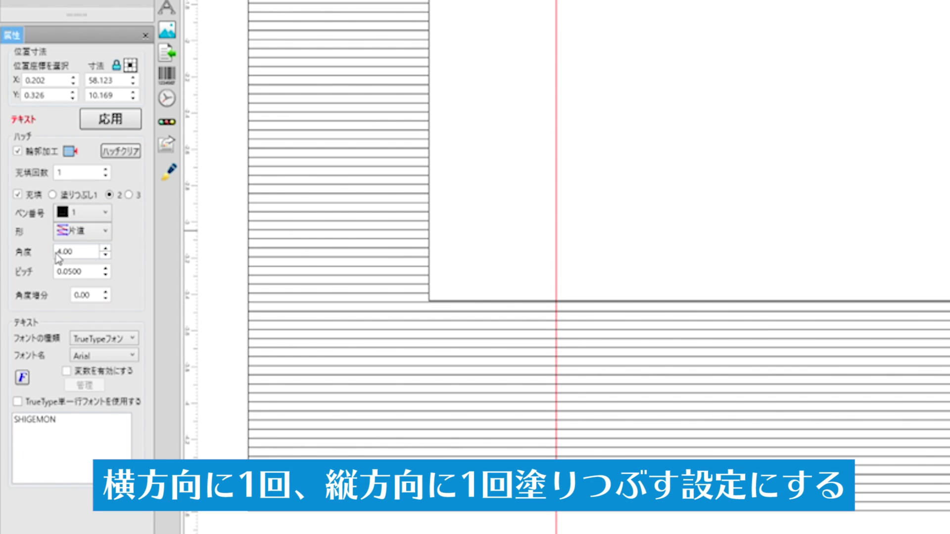
type("90")
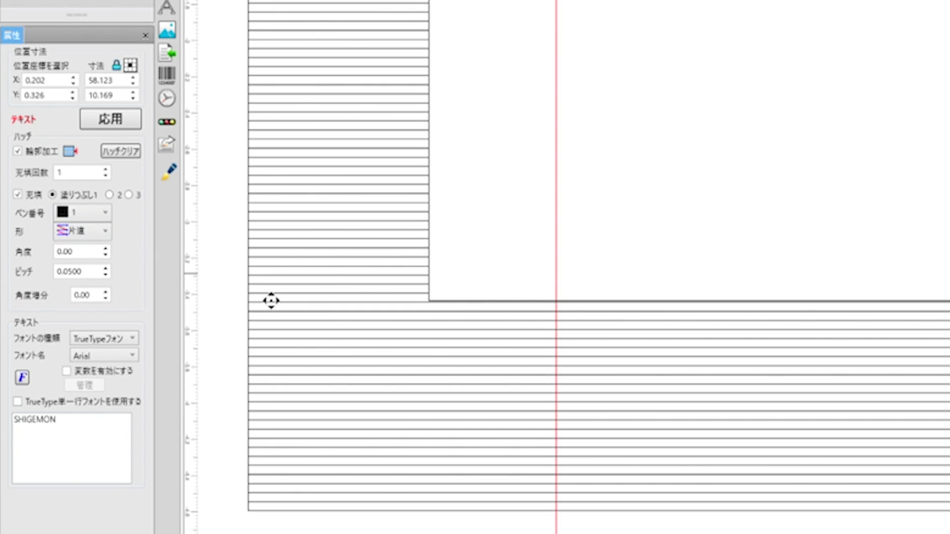
left_click(110, 194)
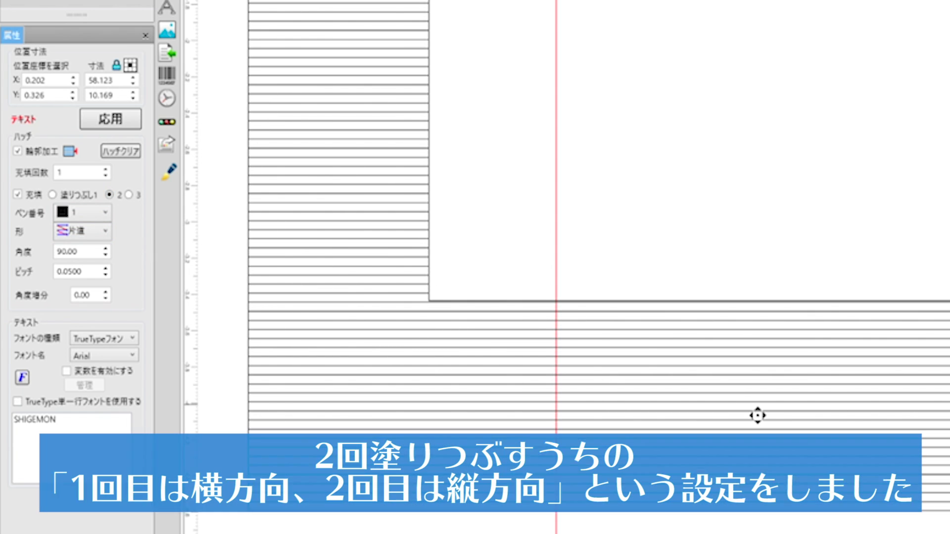
Apply the hatch settings with the 90-degree second fill pattern to the SHIGEMON text.
left_click(123, 121)
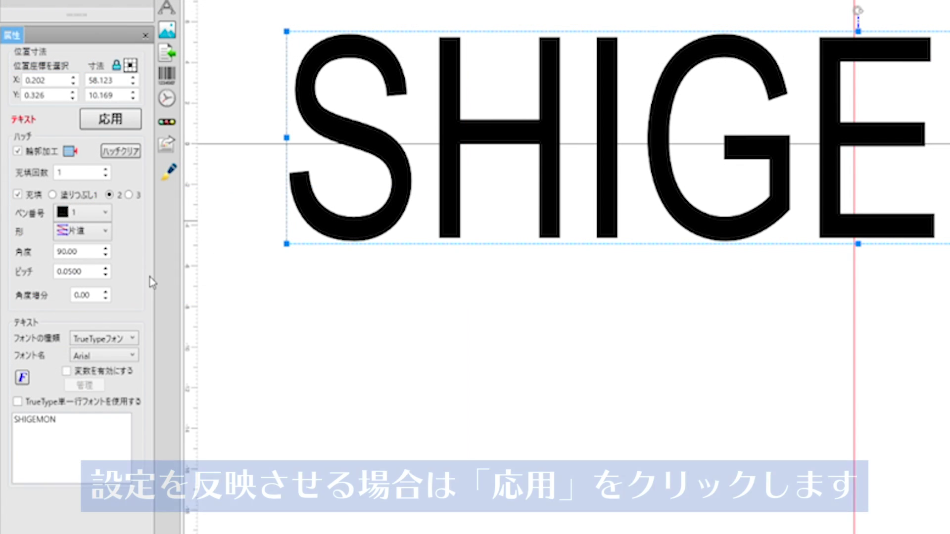
left_click(111, 120)
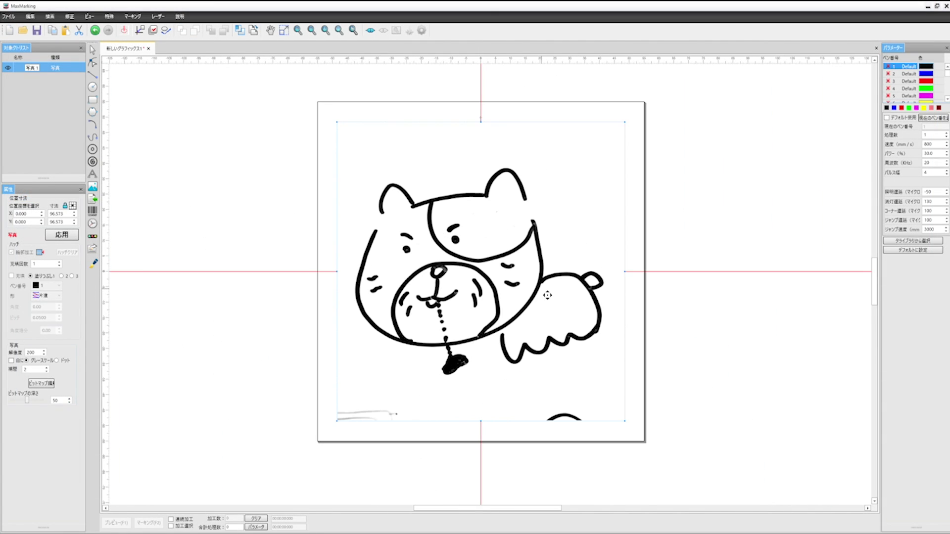
Scale the dog picture down to about 28 by 28 mm and move it close to the origin.
scroll(547, 295, "down", 2)
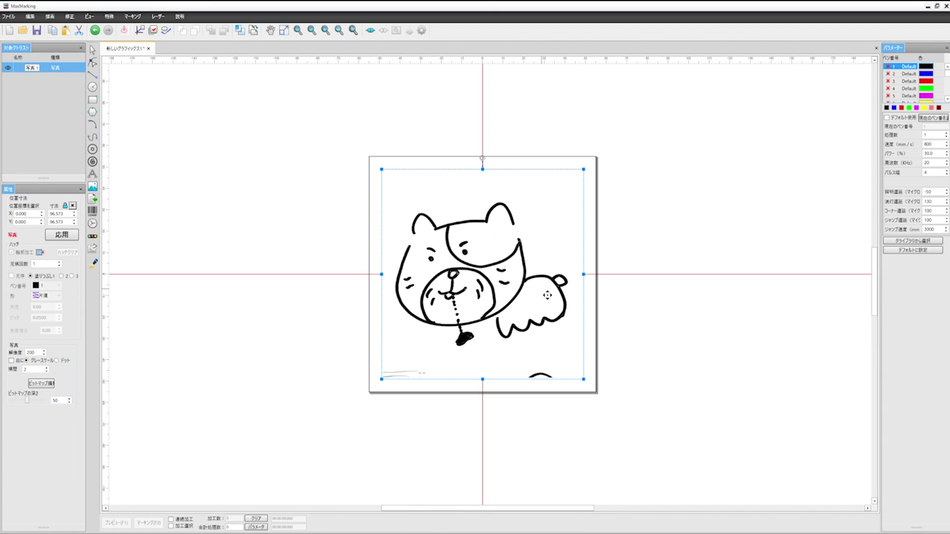
left_click_drag(584, 169, 443, 318)
left_click_drag(412, 349, 490, 275)
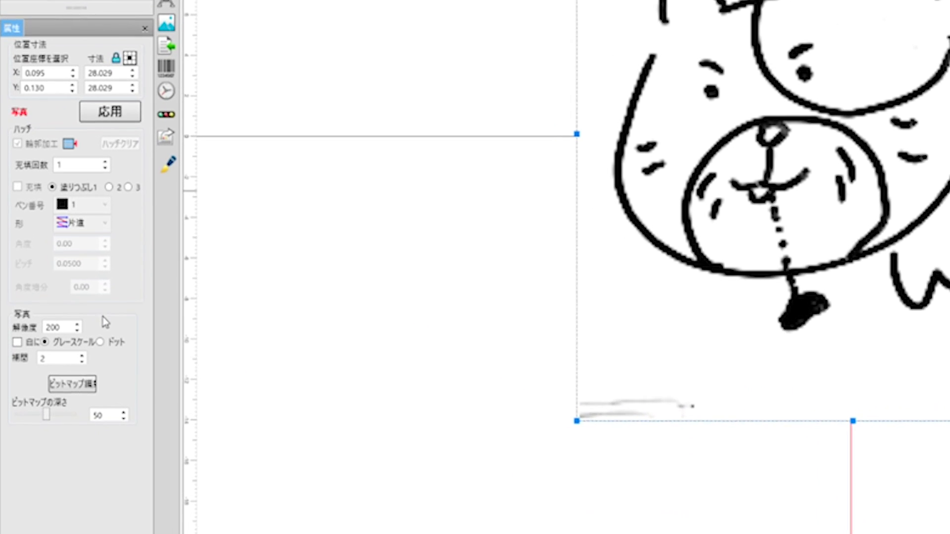
Set the dog picture's resolution (解像度) to 230 and leave its rendering mode on greyscale (グレースケール).
left_click(80, 323)
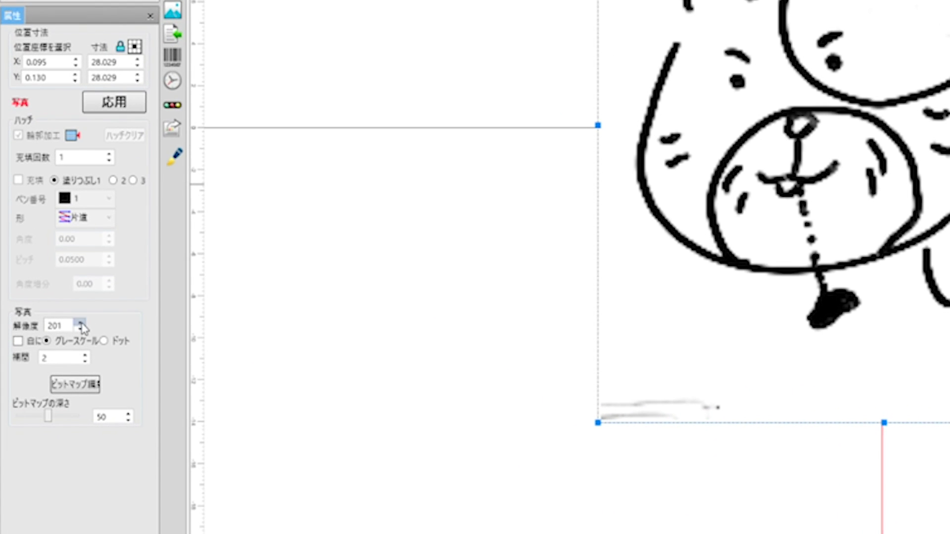
left_click_drag(70, 325, 35, 329)
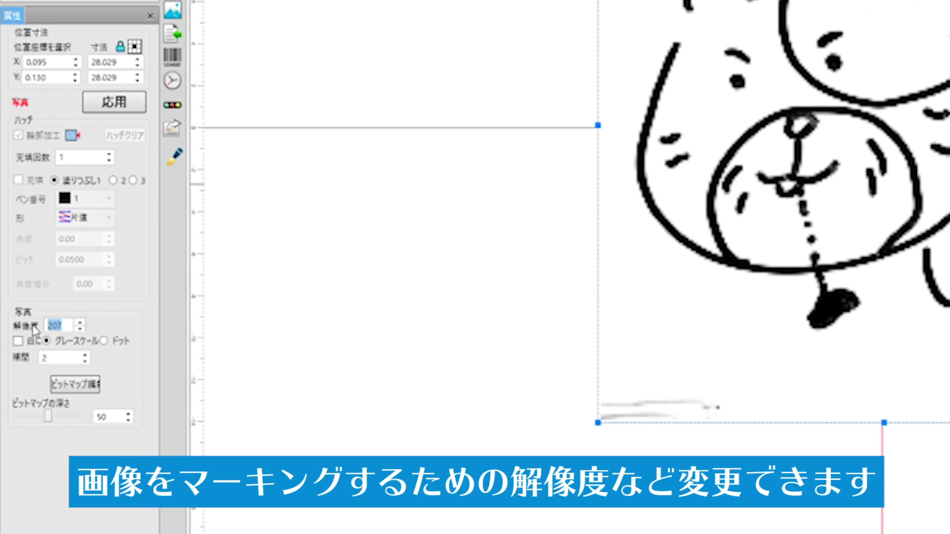
type("230")
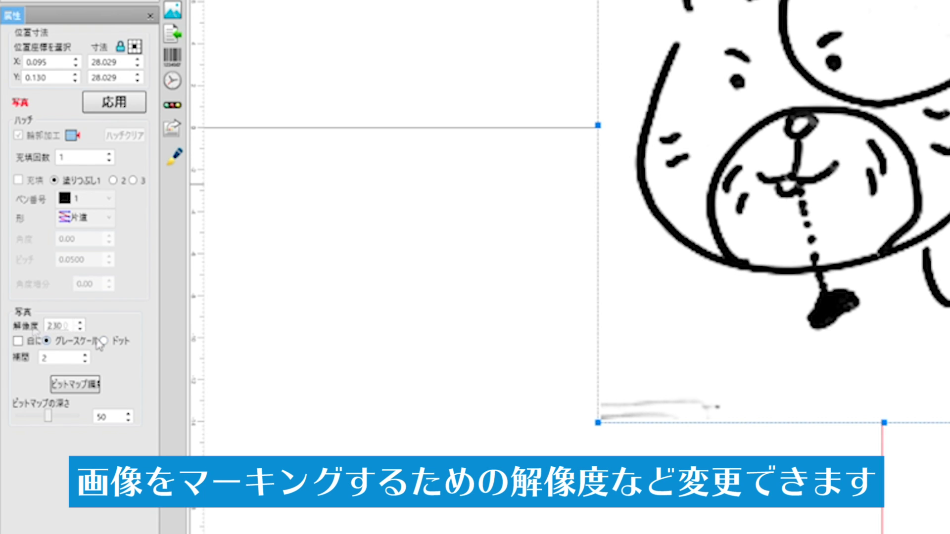
left_click(103, 340)
left_click(46, 341)
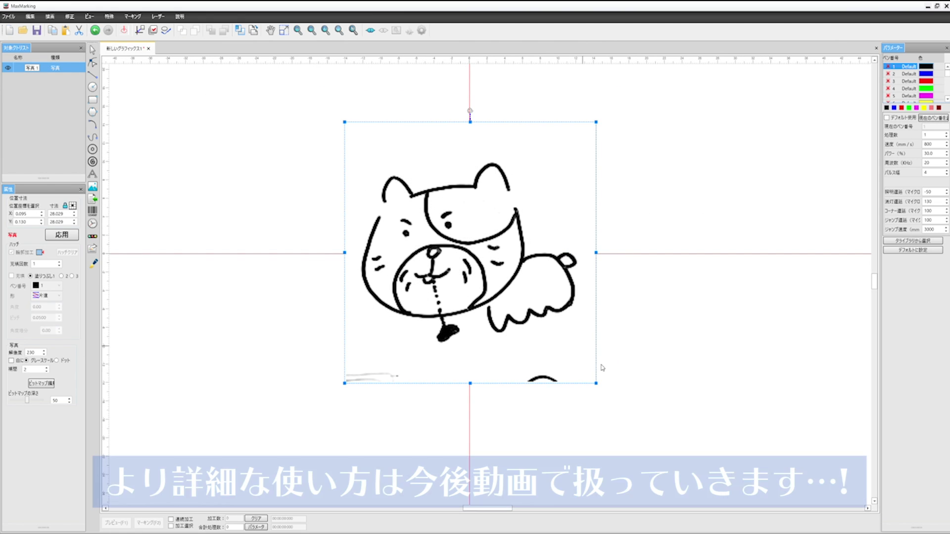
left_click(627, 391)
left_click_drag(607, 404, 308, 119)
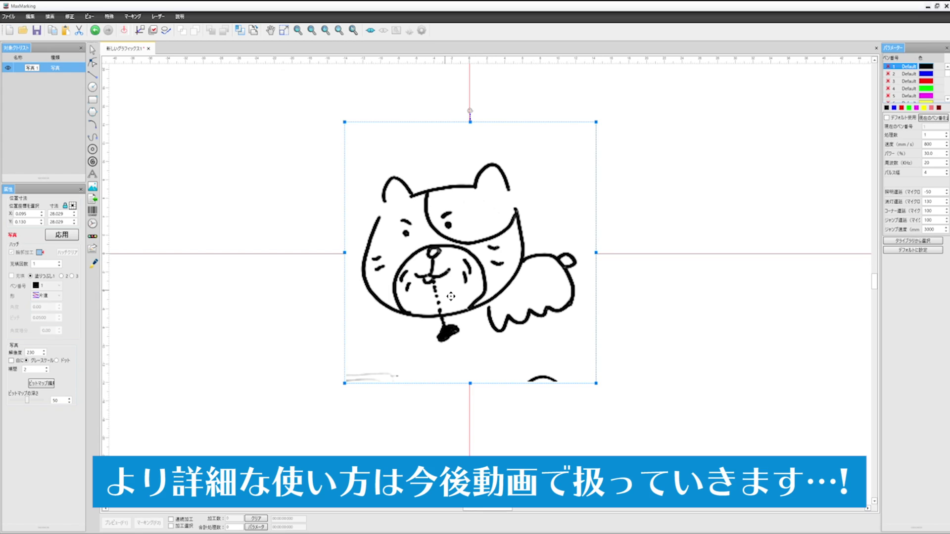